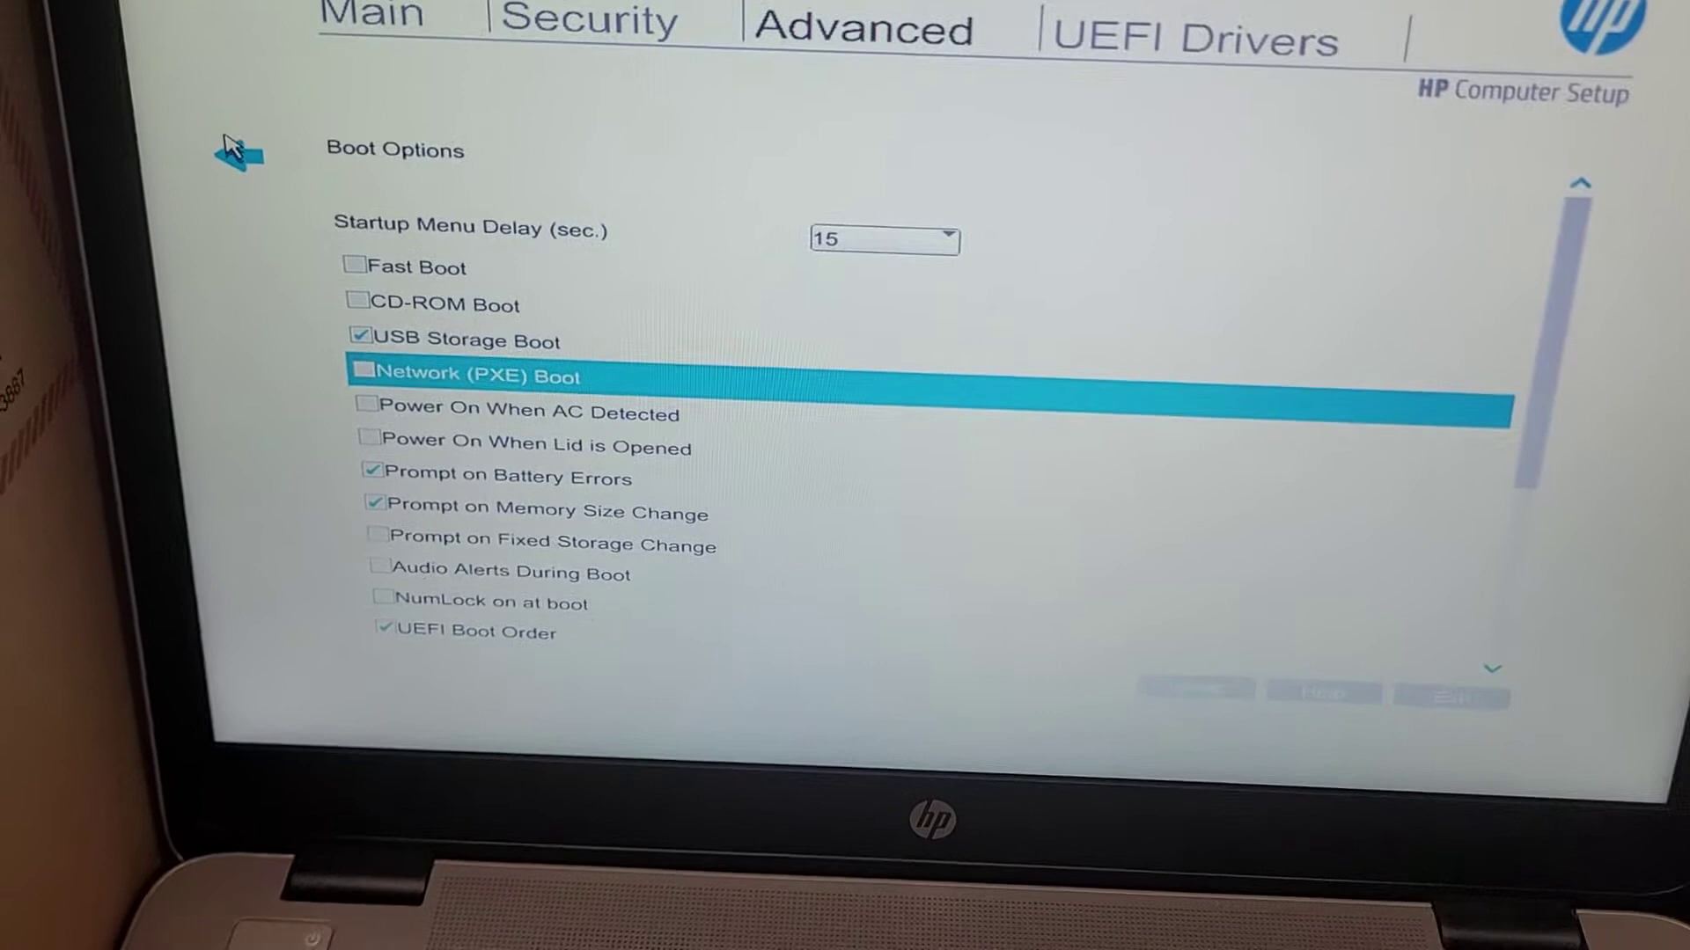
Enable Network (PXE) Boot on the Advanced > Boot Options page
{"action": "left_click", "coordinate": [238, 152]}
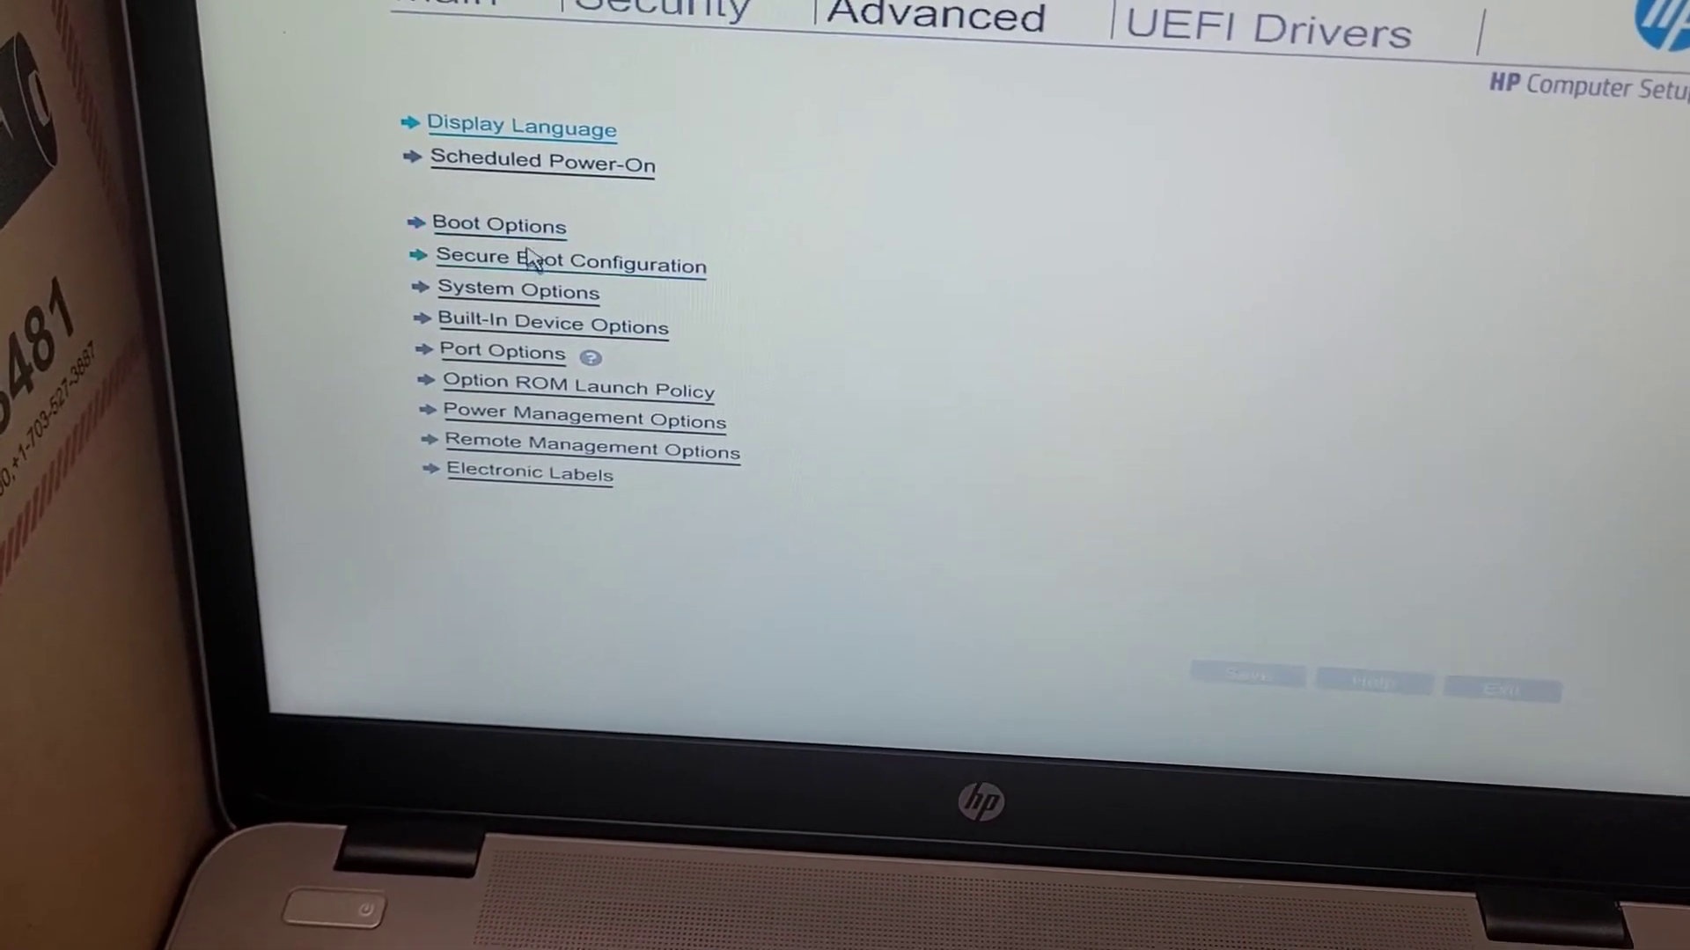
{"action": "left_click", "coordinate": [531, 260]}
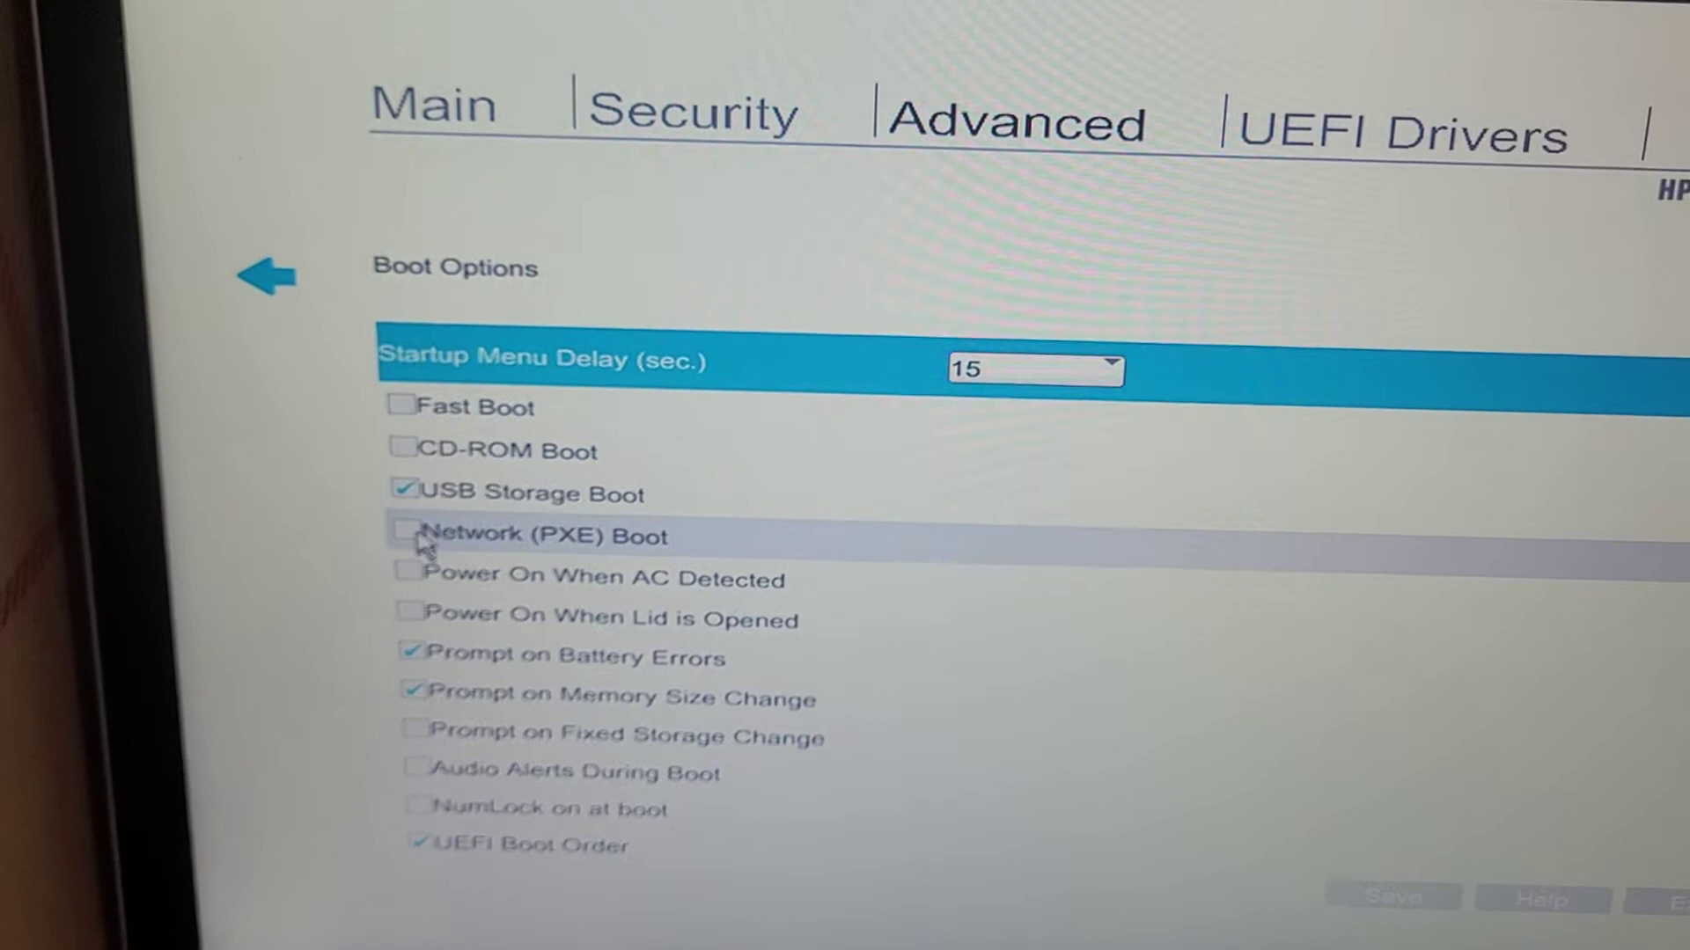
{"action": "left_click", "coordinate": [402, 544]}
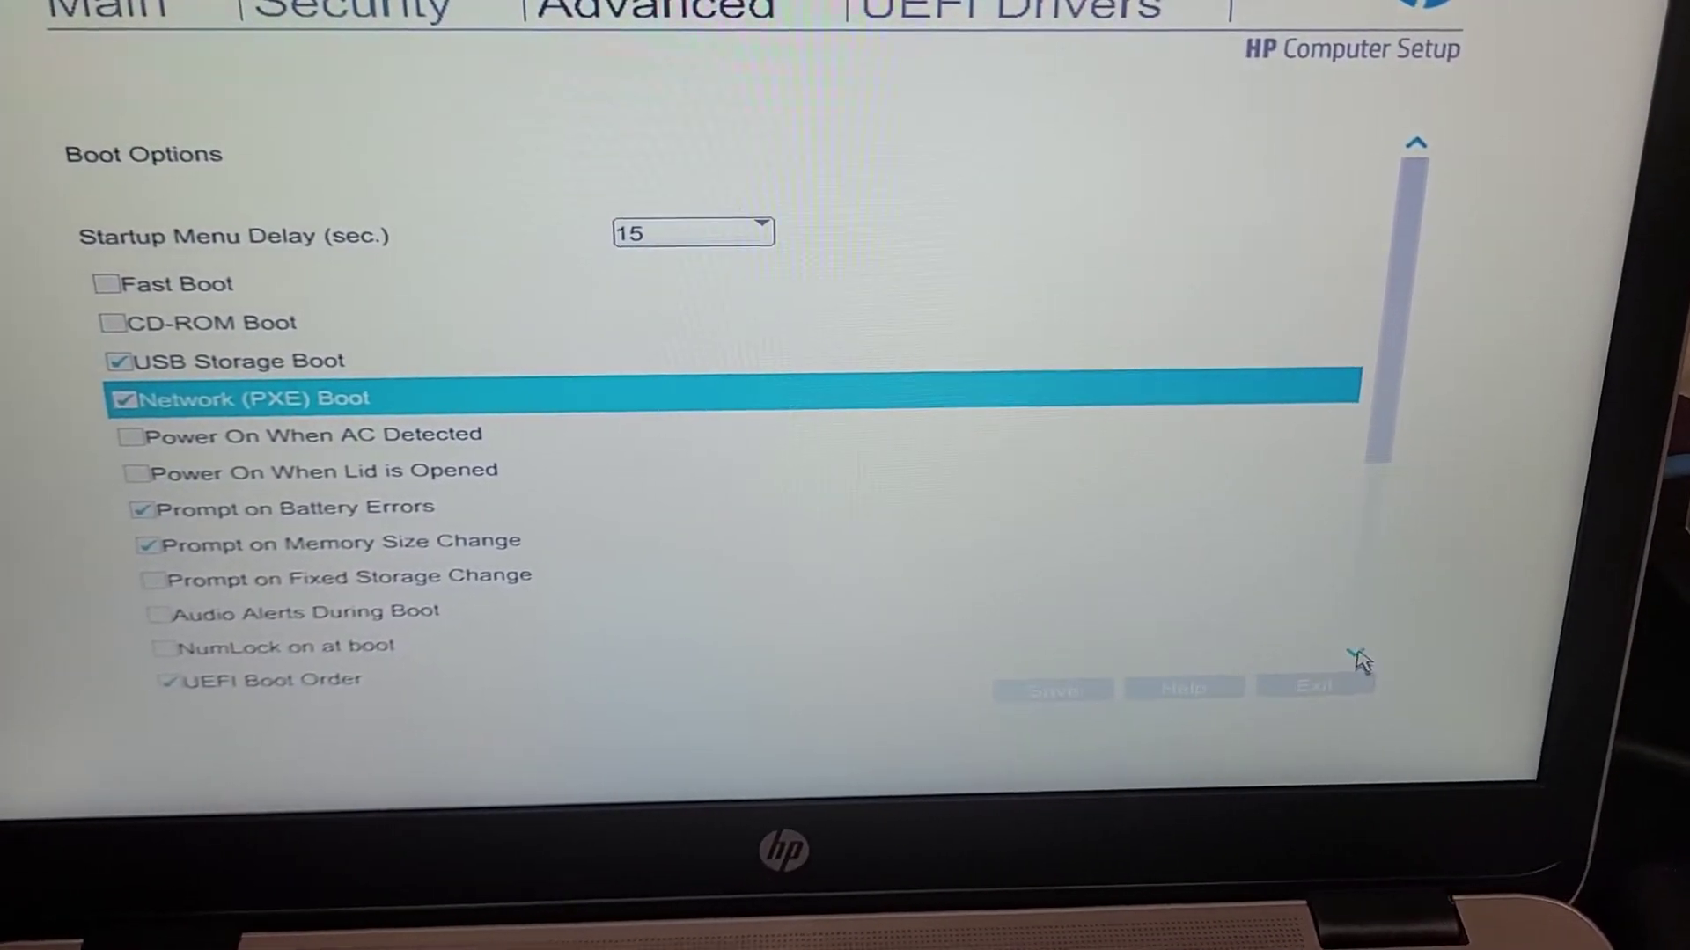
Move down the Boot Options page and untick UEFI Boot Order for legacy booting
{"action": "left_click", "coordinate": [1339, 655]}
{"action": "left_click", "coordinate": [1338, 654]}
{"action": "key", "text": "Down"}
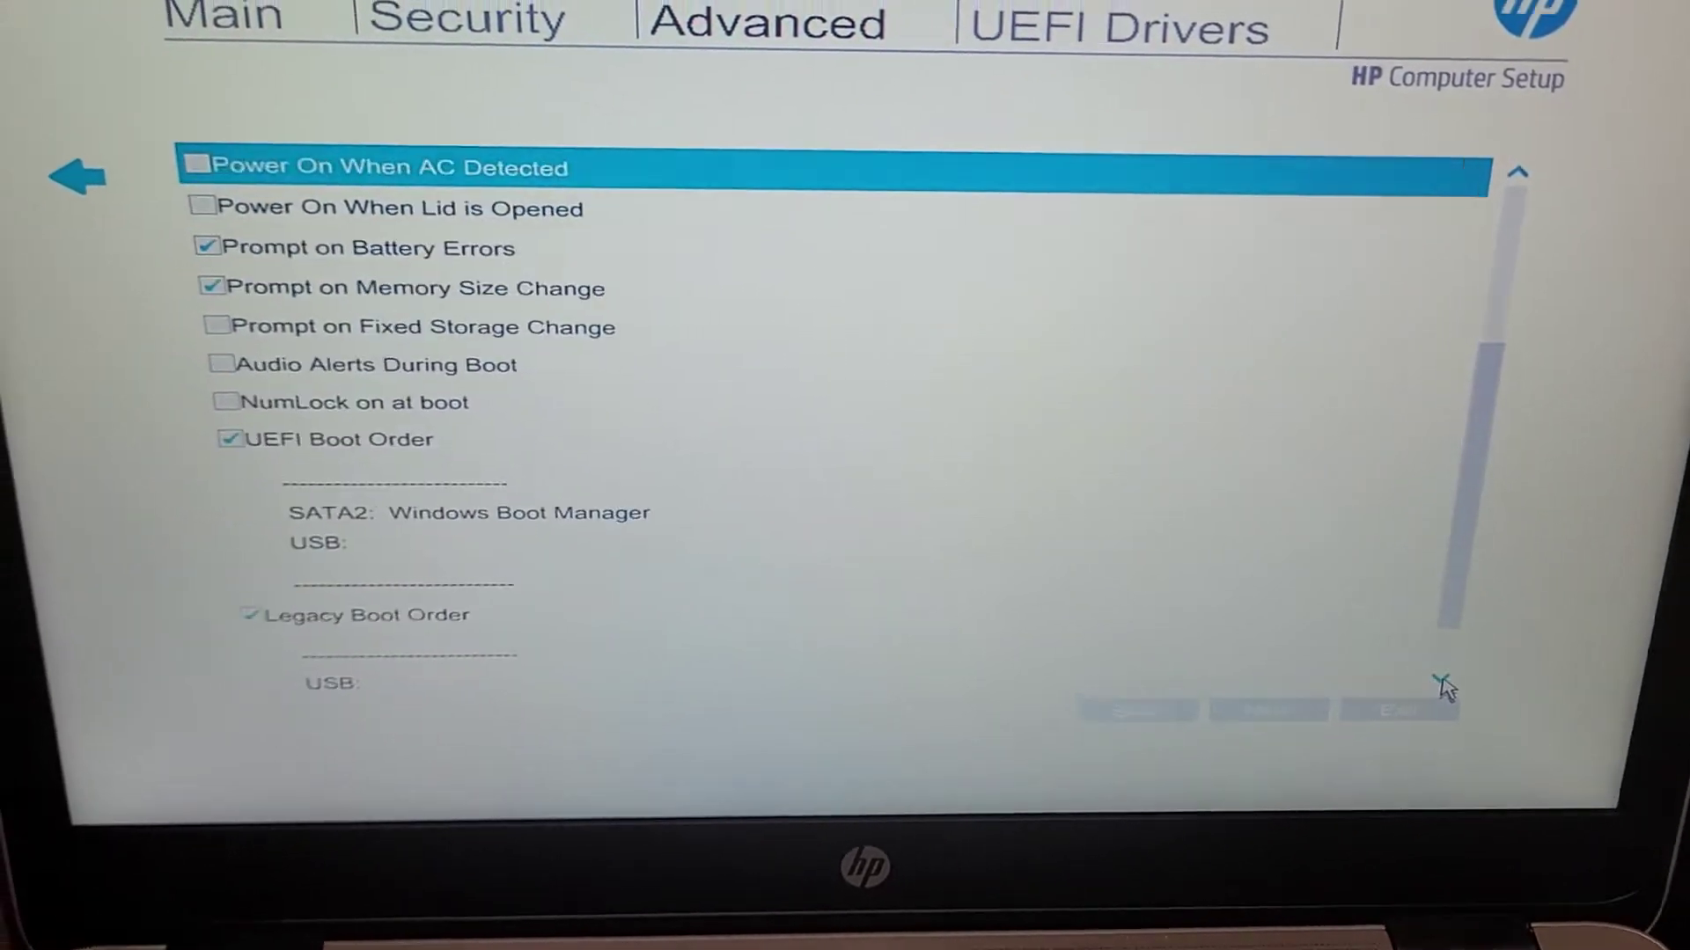
{"action": "key", "text": "Down"}
{"action": "key", "text": "Down"}
{"action": "key", "text": "Down"}
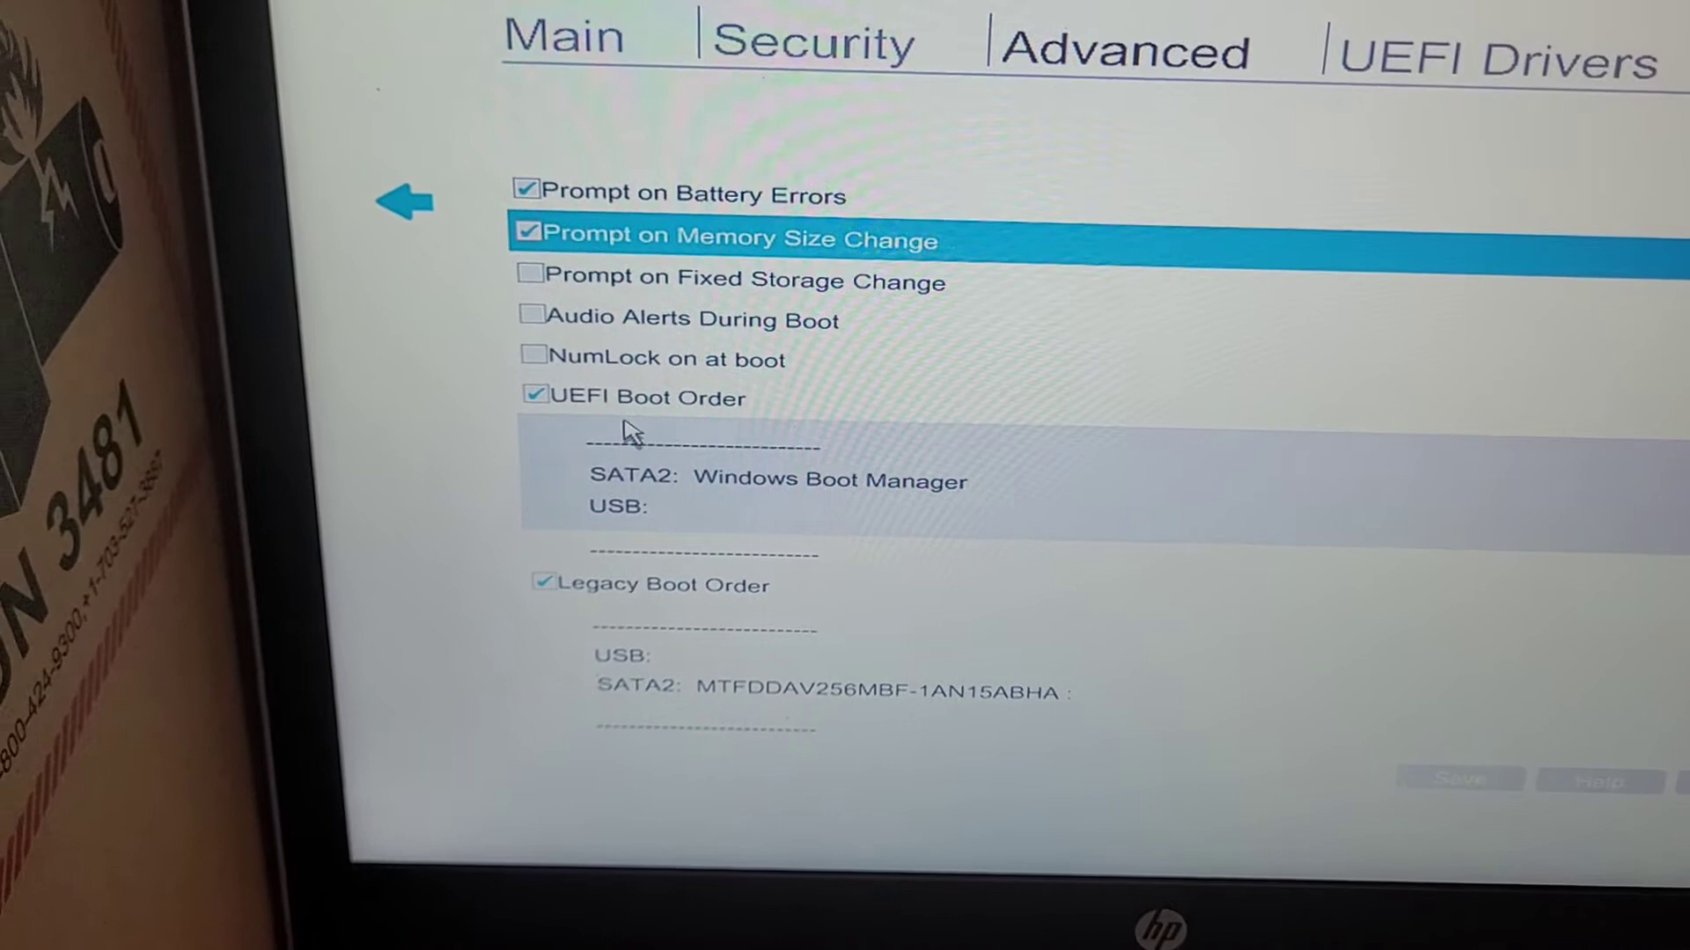
{"action": "left_click", "coordinate": [545, 394]}
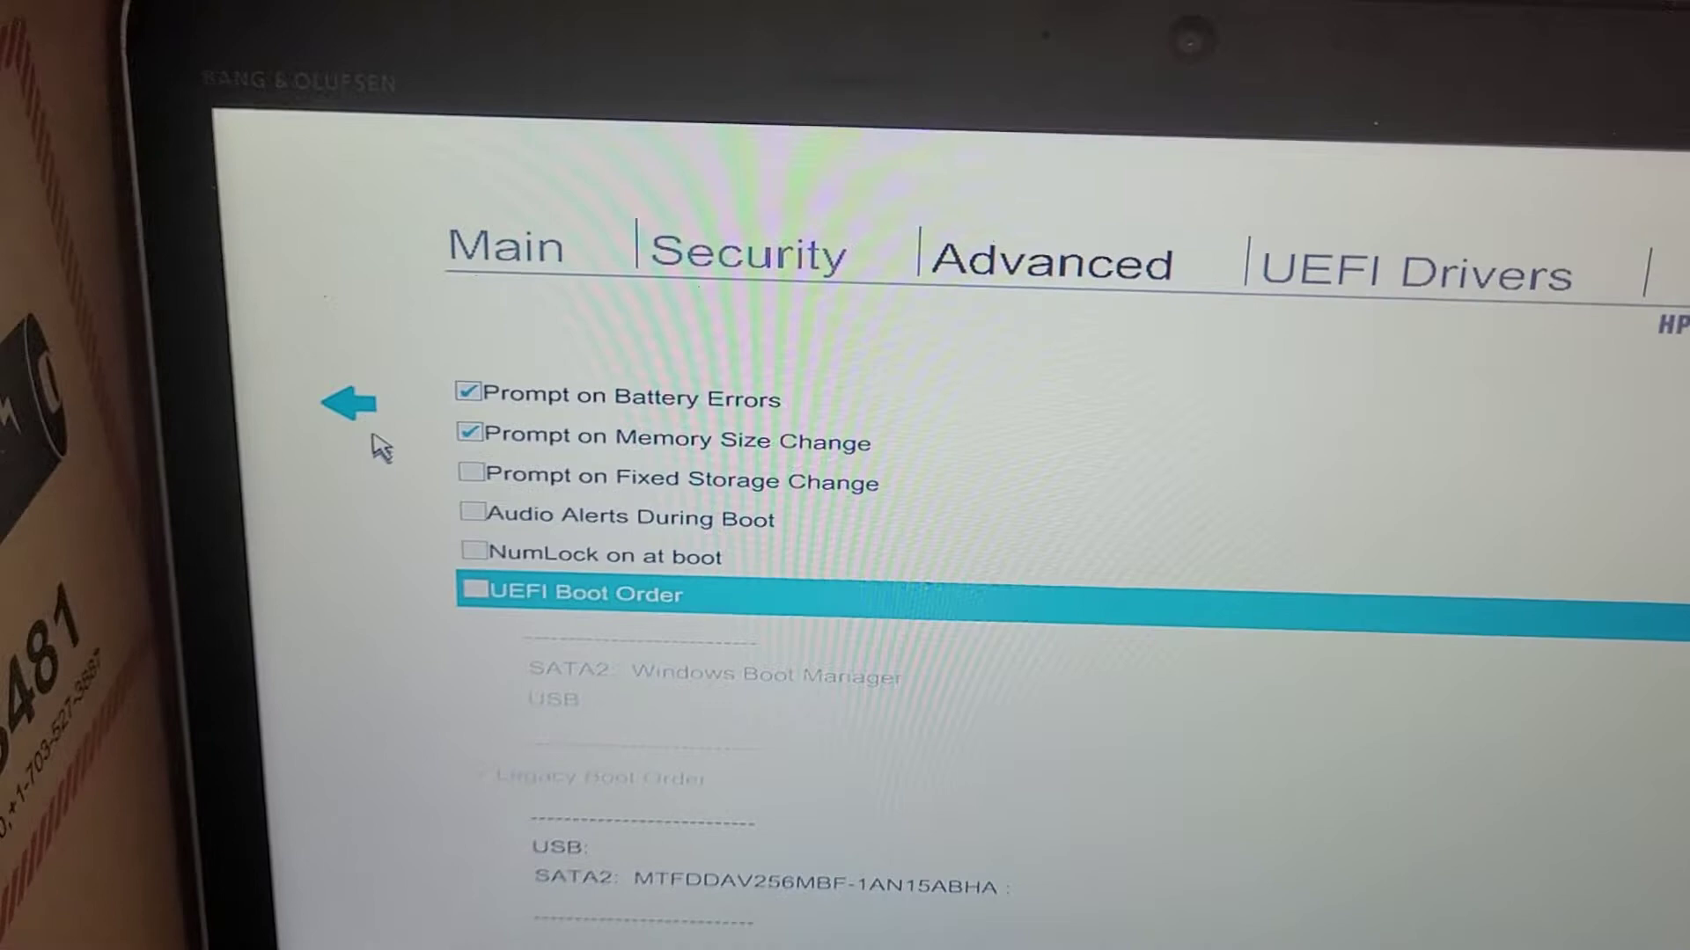
Leave Boot Options and show the Main tab's exit choices, including Save Changes and Exit
{"action": "left_click", "coordinate": [370, 358]}
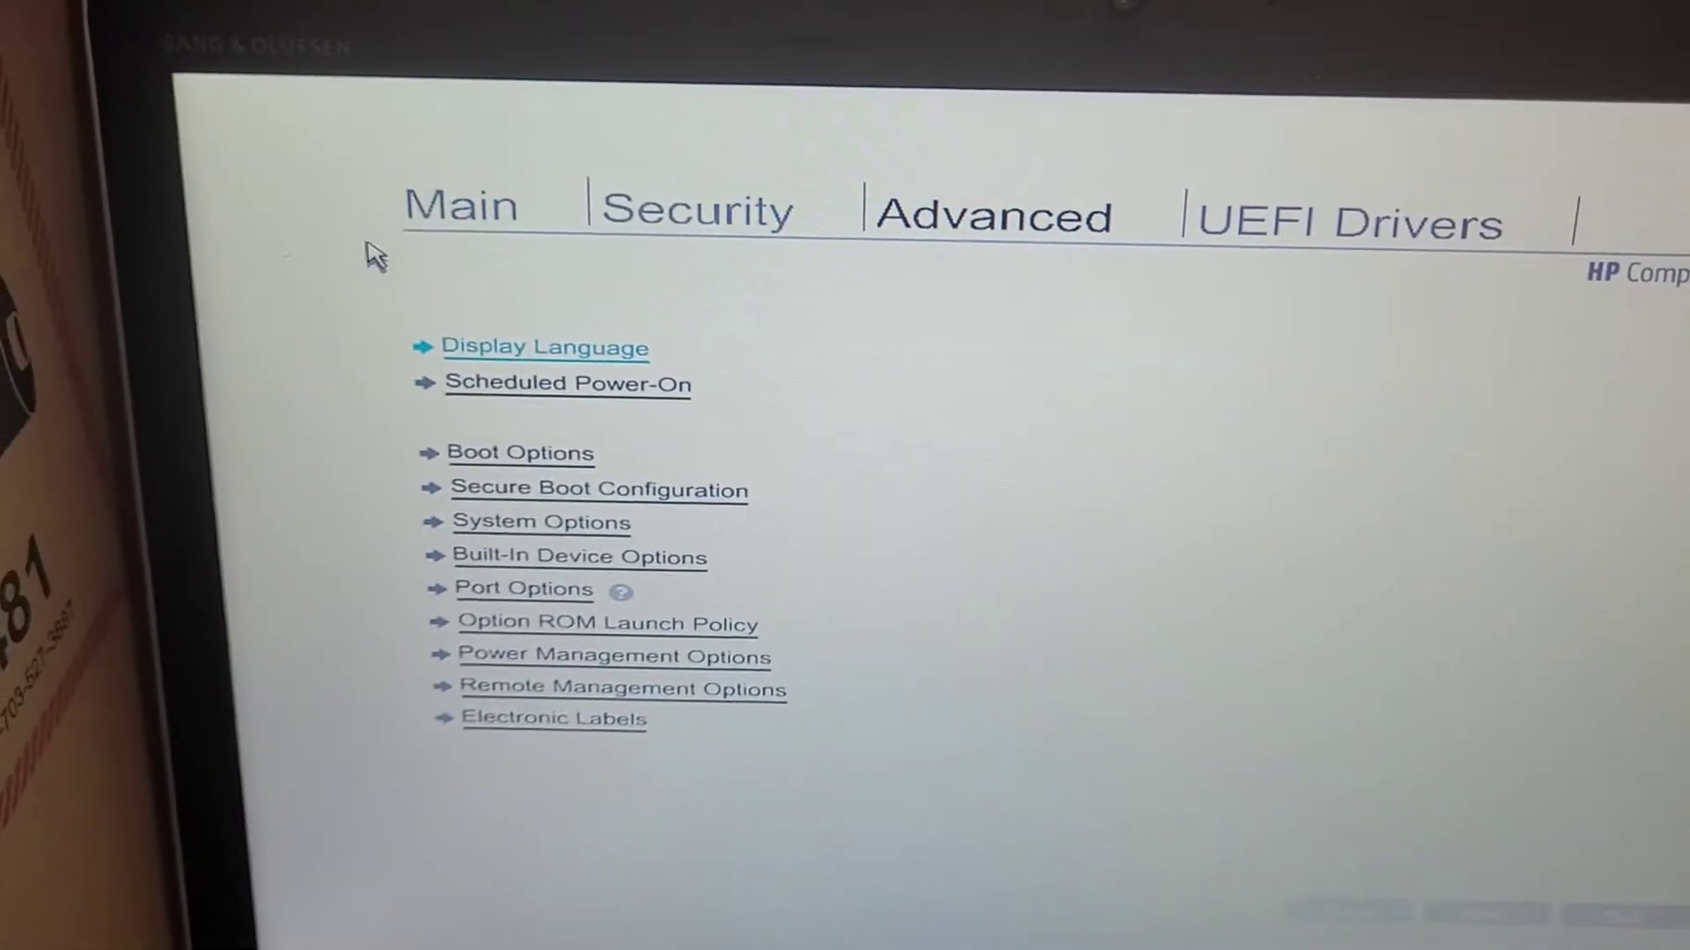
{"action": "left_click", "coordinate": [495, 205]}
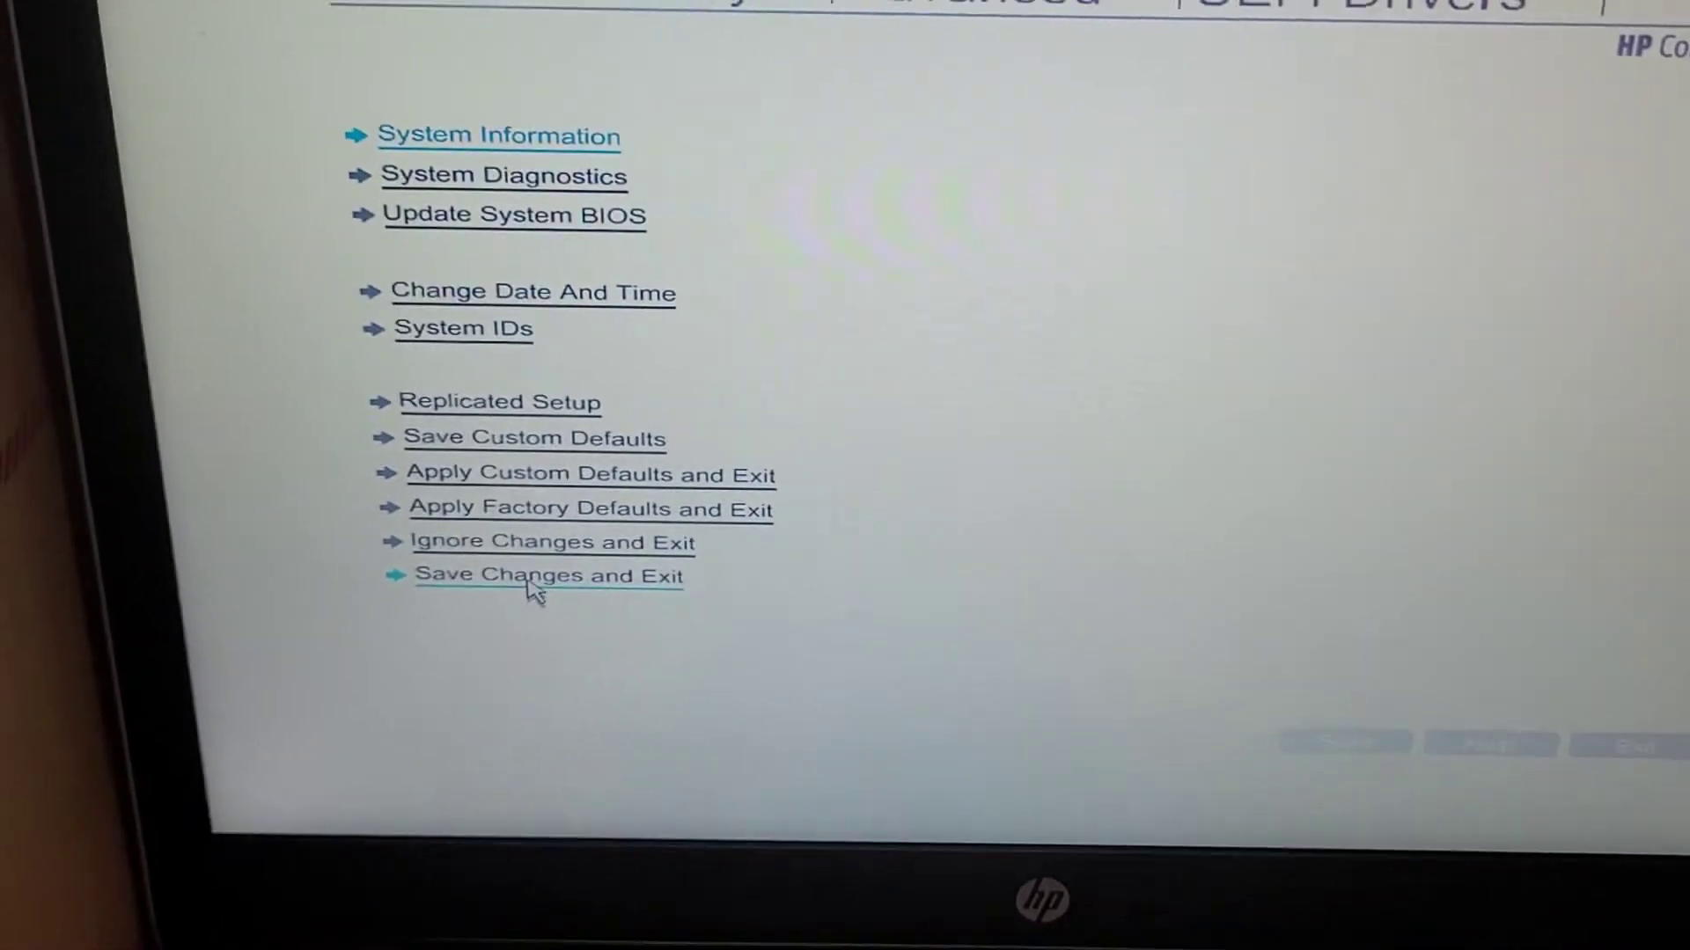
Save changes and restart, then pick Deploy Image in FOG and log in
{"action": "left_click", "coordinate": [504, 585]}
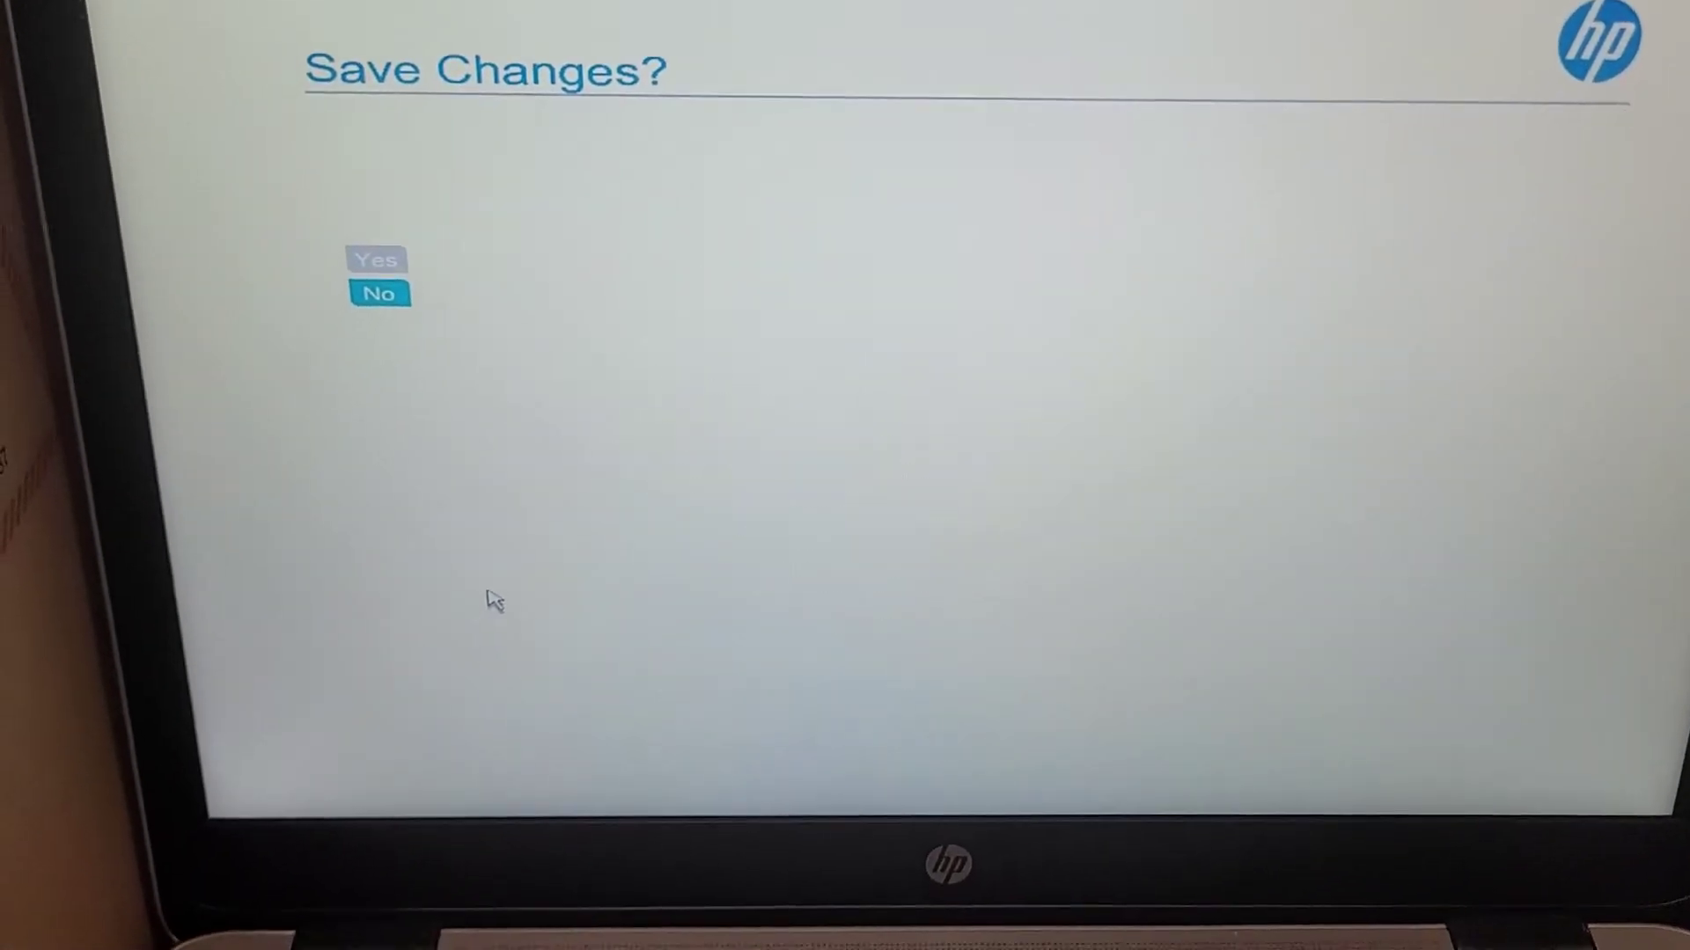
{"action": "left_click", "coordinate": [384, 247]}
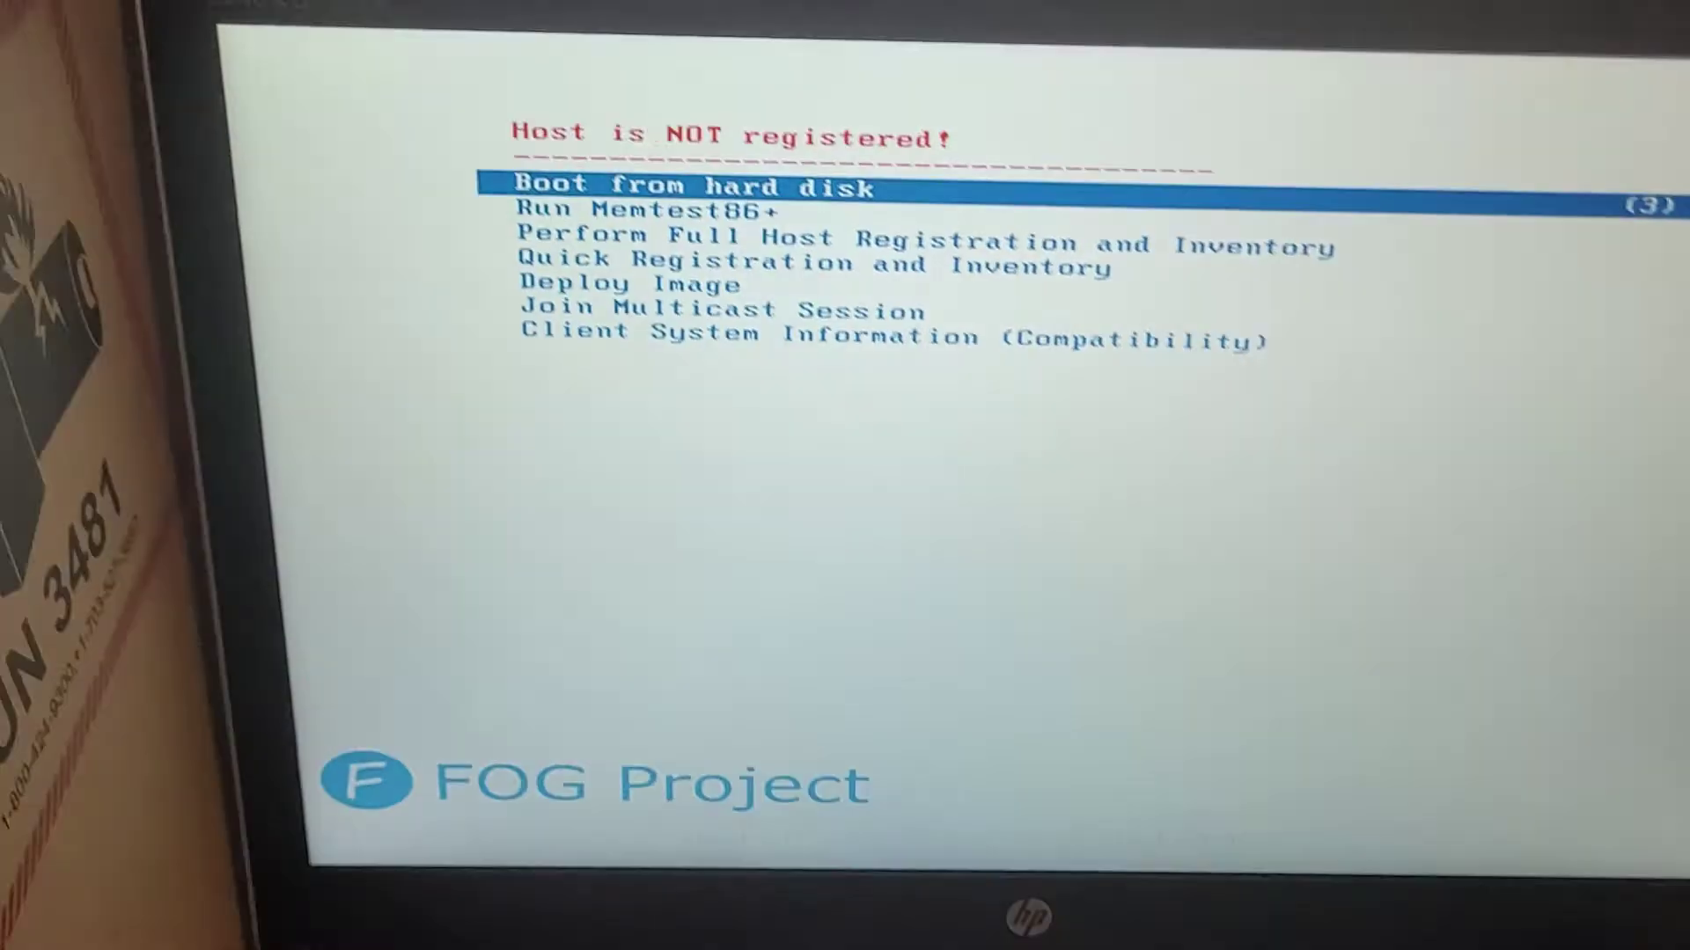
{"action": "key", "text": "Down"}
{"action": "key", "text": "Down"}
{"action": "key", "text": "Down"}
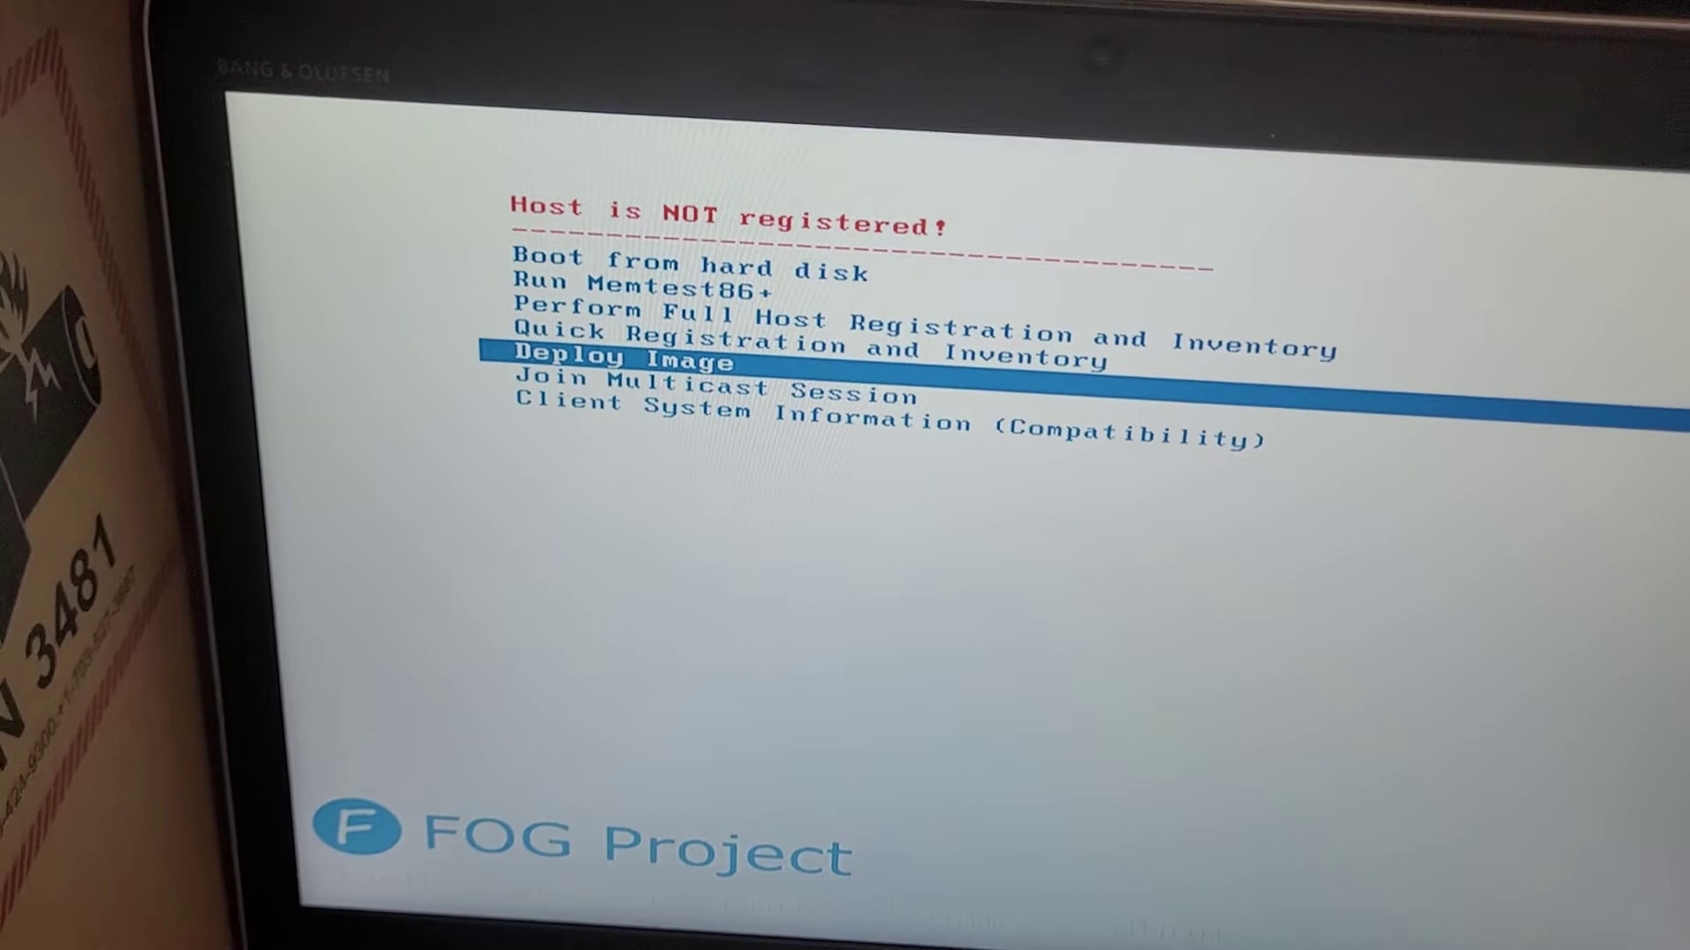
{"action": "key", "text": "Return"}
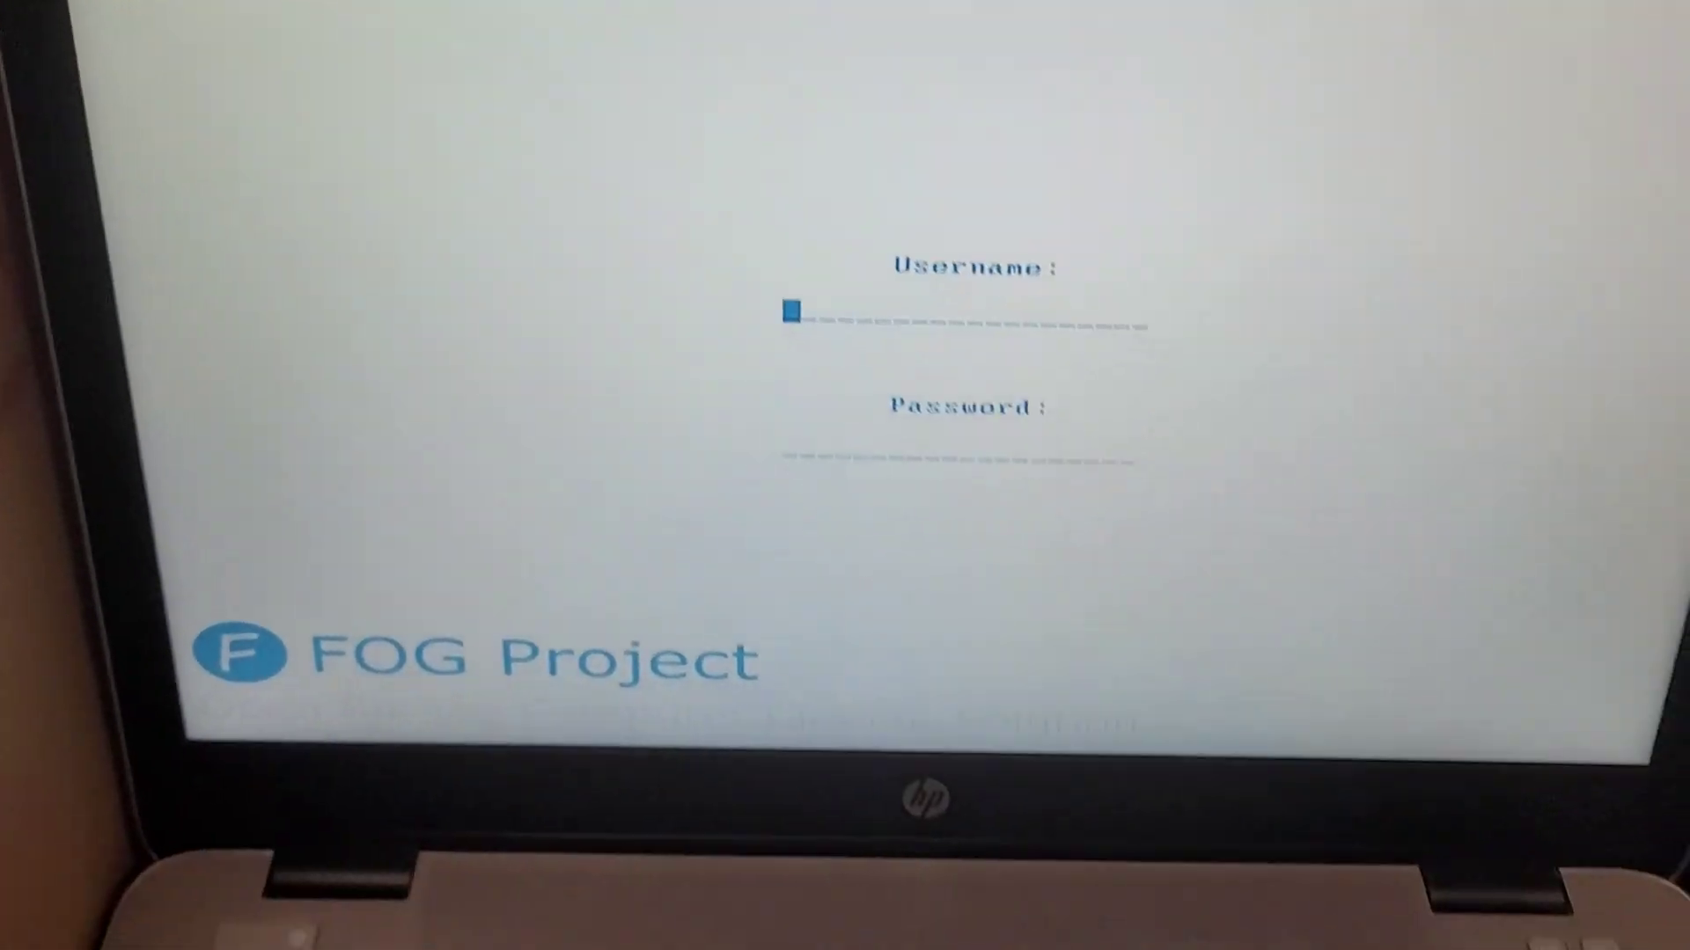
{"action": "type", "text": "fog"}
{"action": "key", "text": "Return"}
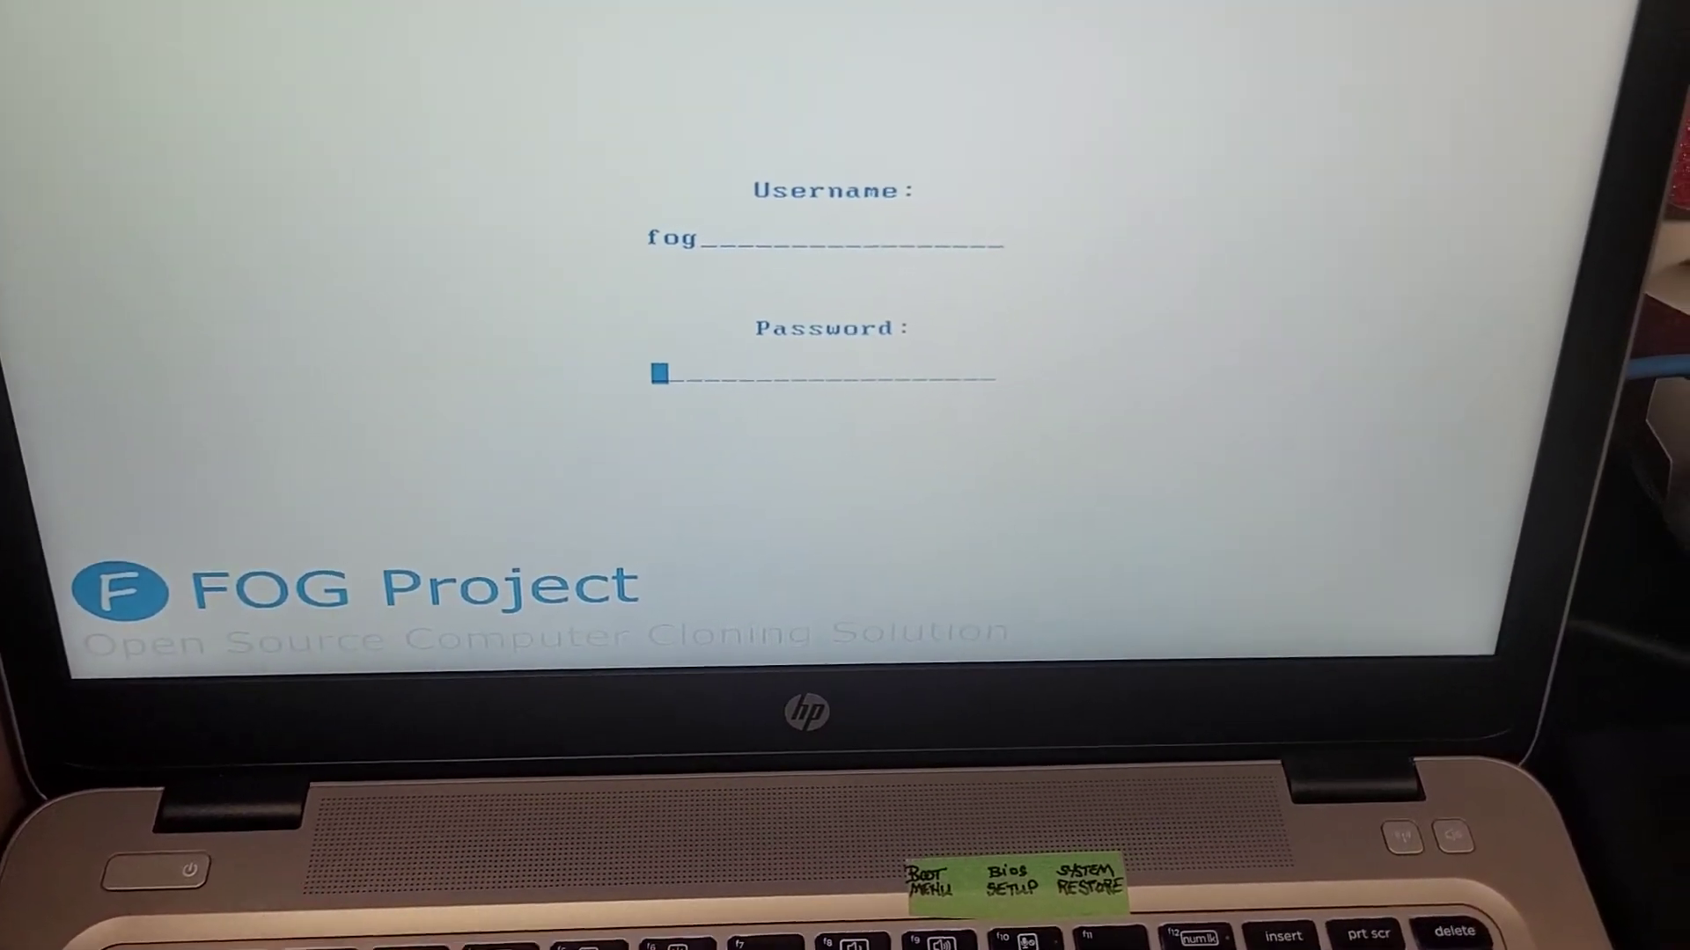
{"action": "type", "text": "****"}
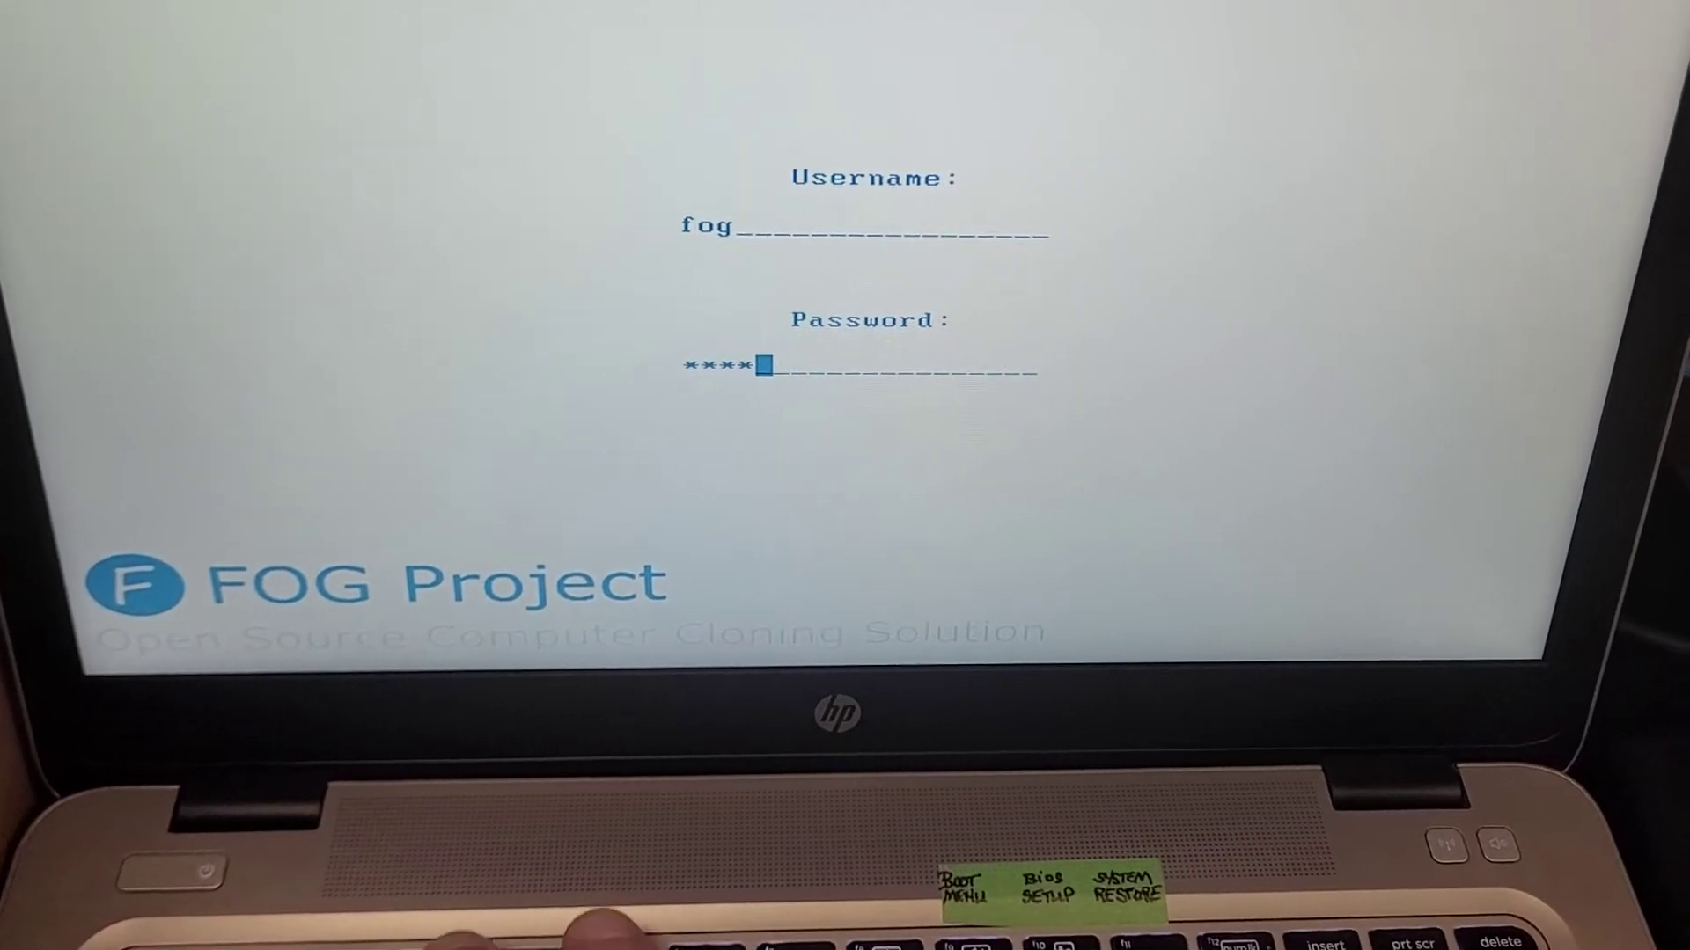
{"action": "type", "text": "****"}
{"action": "key", "text": "Return"}
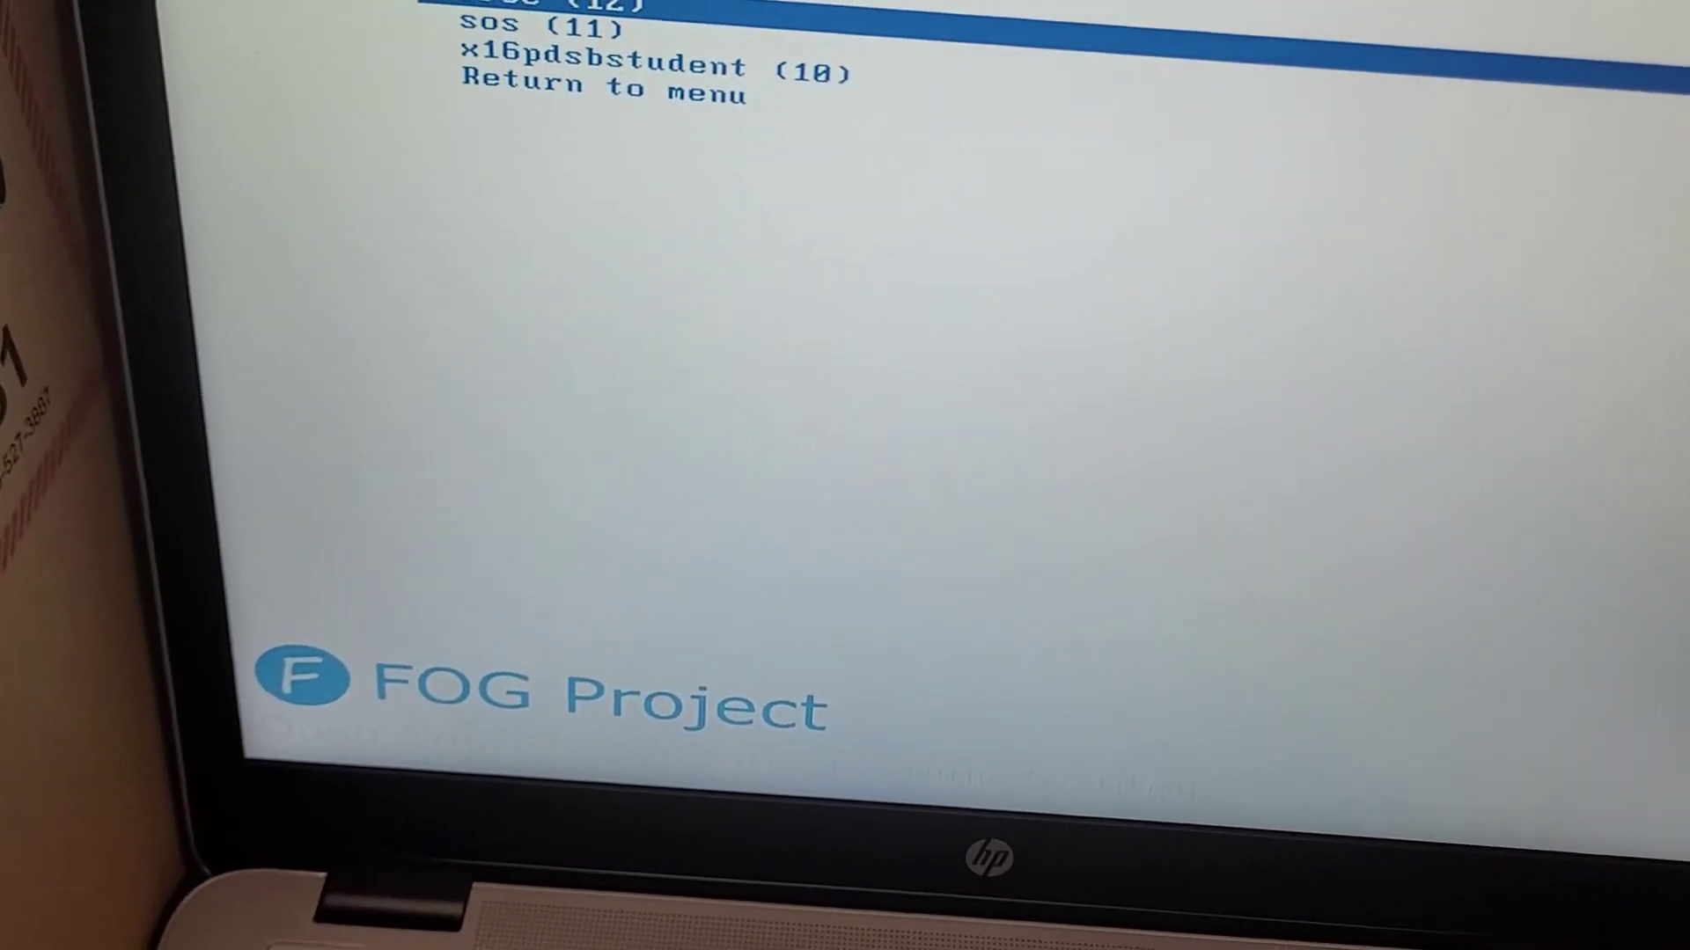
Choose the free image from FOG's image list to deploy
{"action": "key", "text": "Return"}
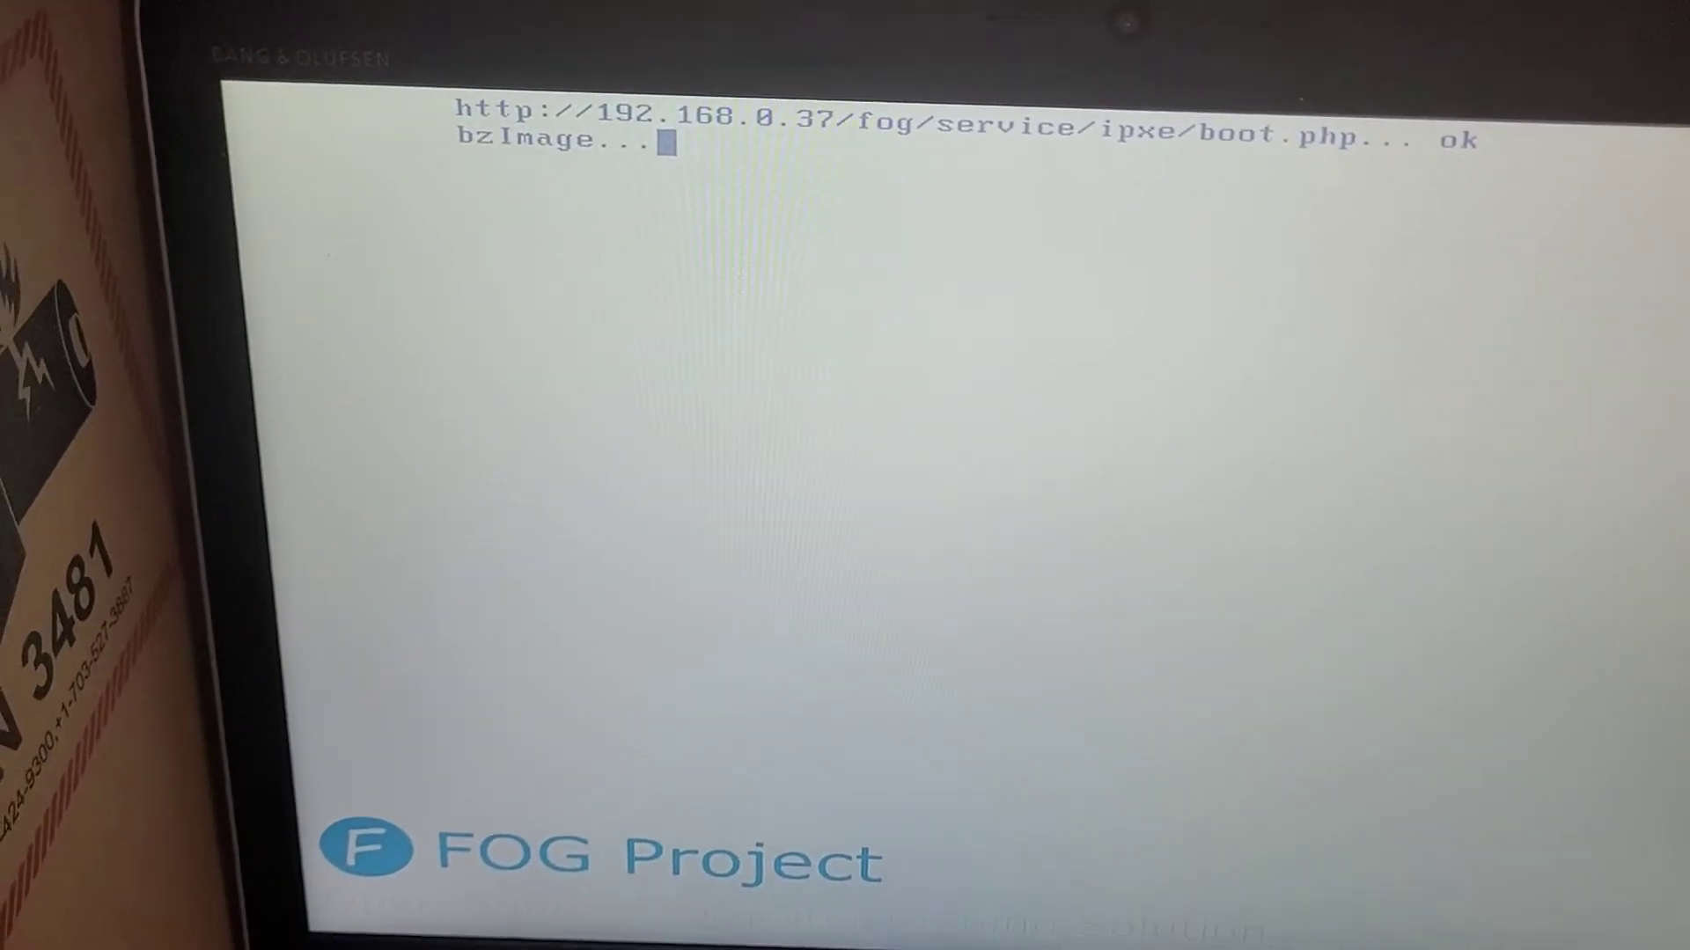